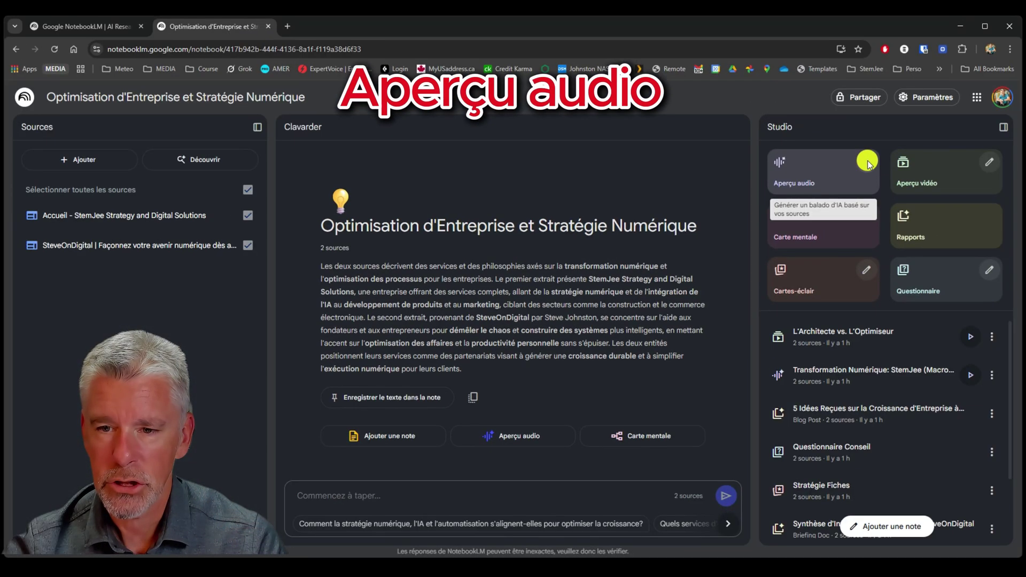
Review the audio overview's format, language, length and focus options, and close them without generating
left_click(772, 132)
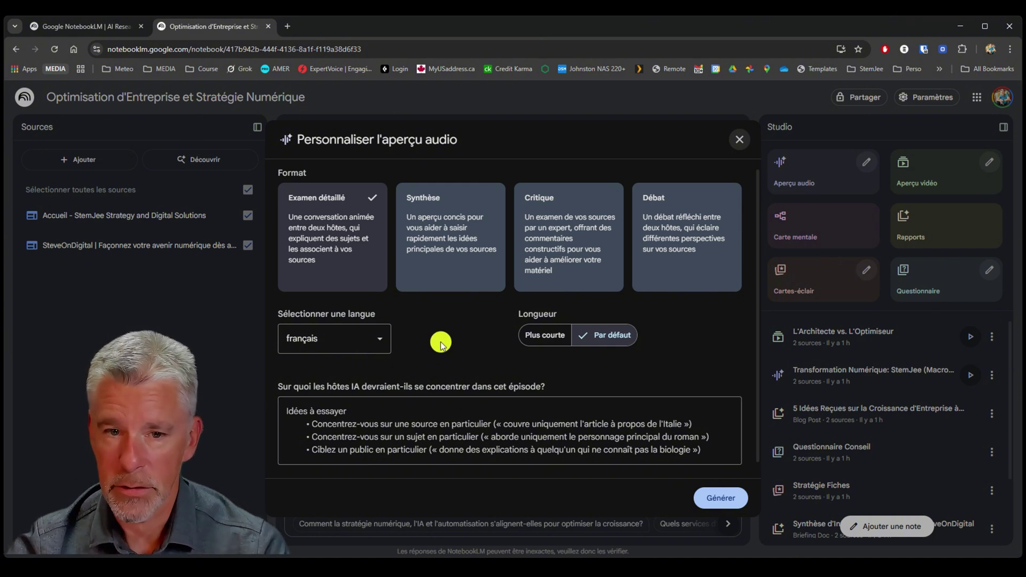
left_click(741, 141)
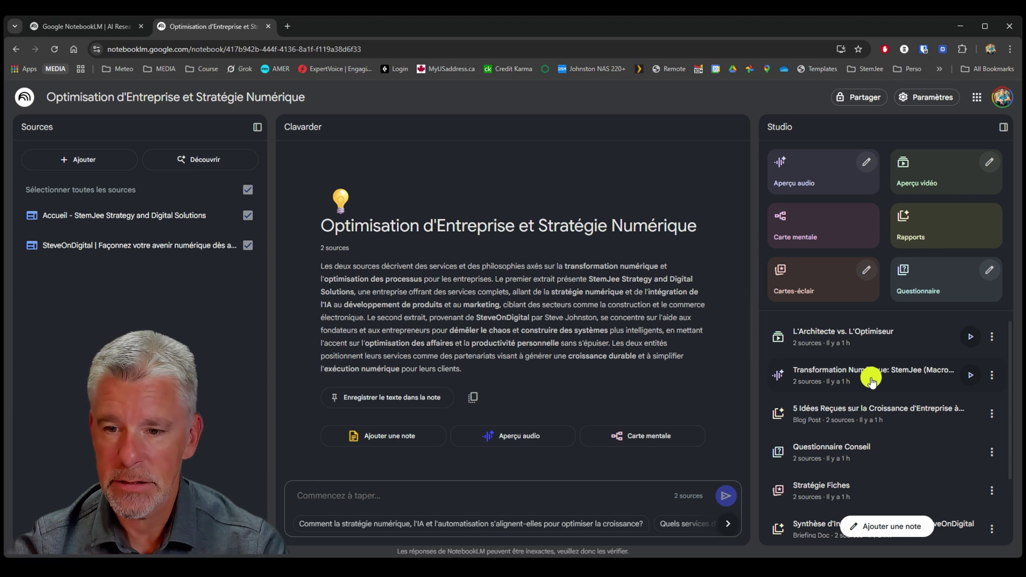
Play the existing audio overview on Transformation Numérique: StemJee (Macro), skip to about the five-minute mark, and pause it
left_click(971, 376)
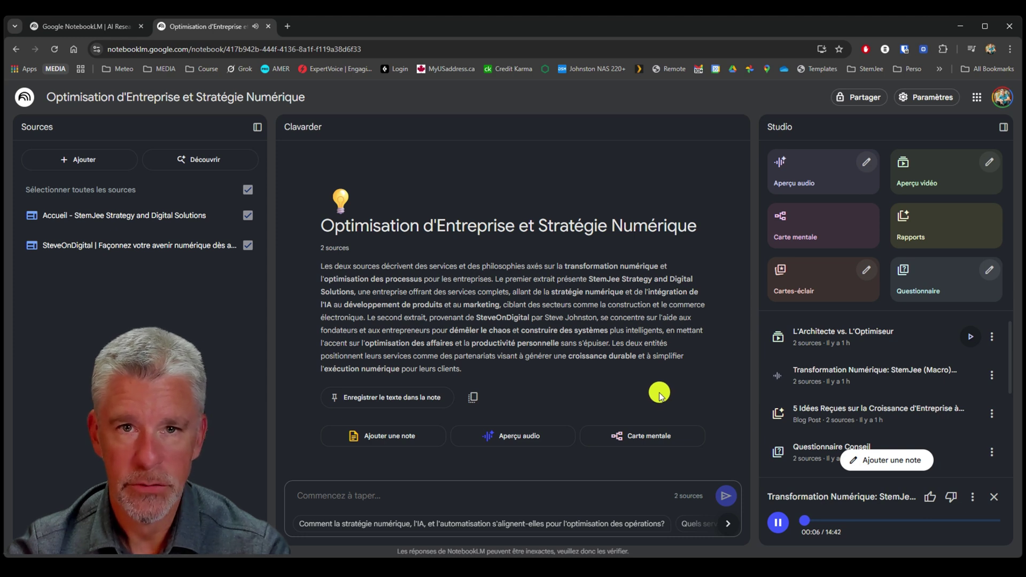
left_click(869, 521)
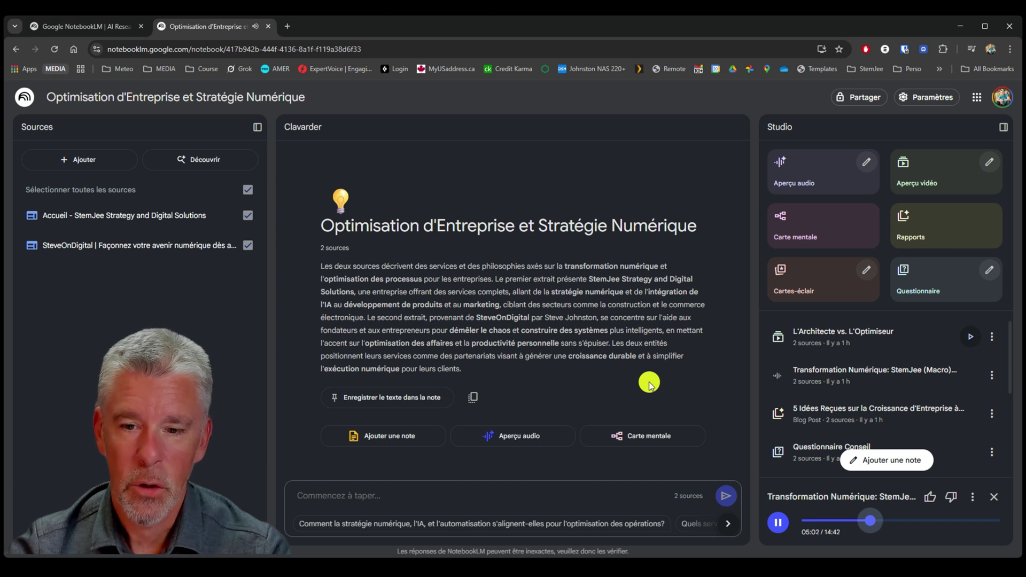
left_click(778, 522)
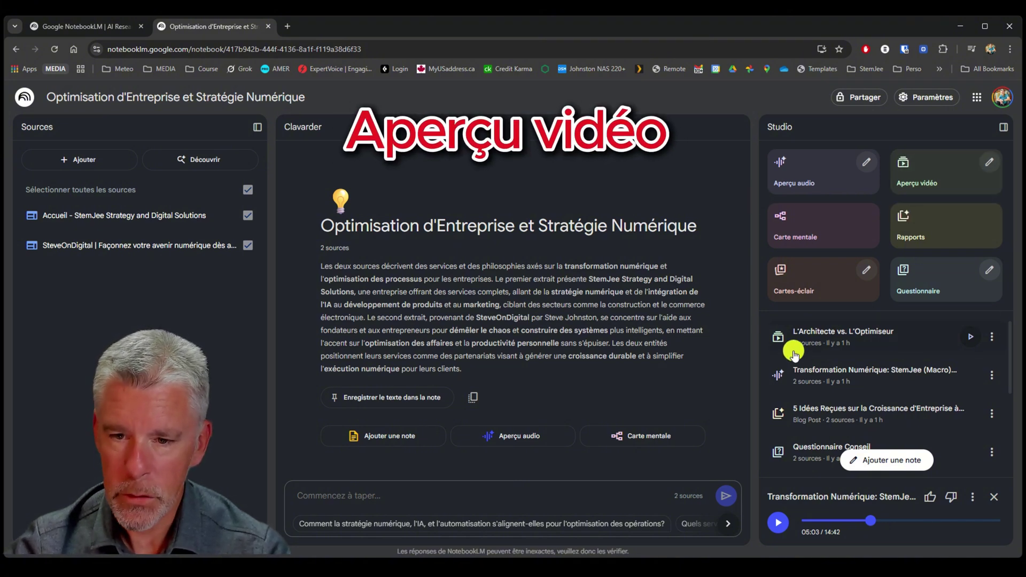
Open the video overview L'Architecte vs. L'Optimiseur and start playing it
left_click(974, 338)
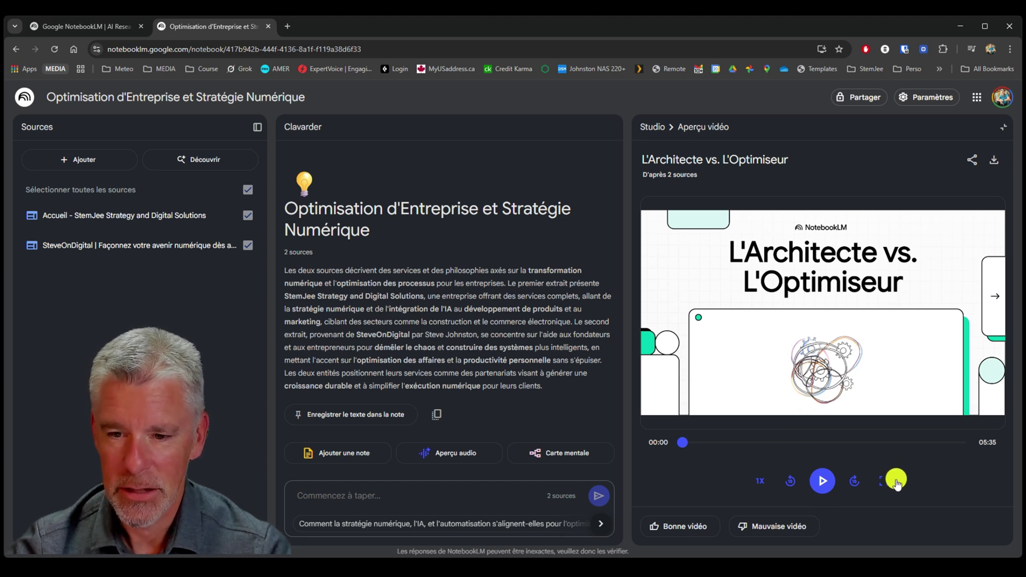
left_click(823, 481)
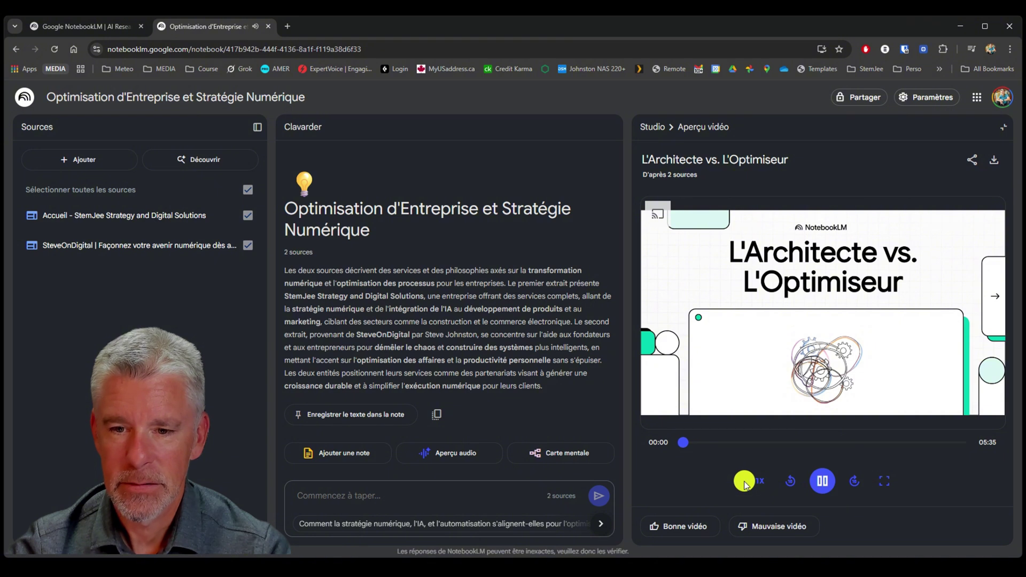
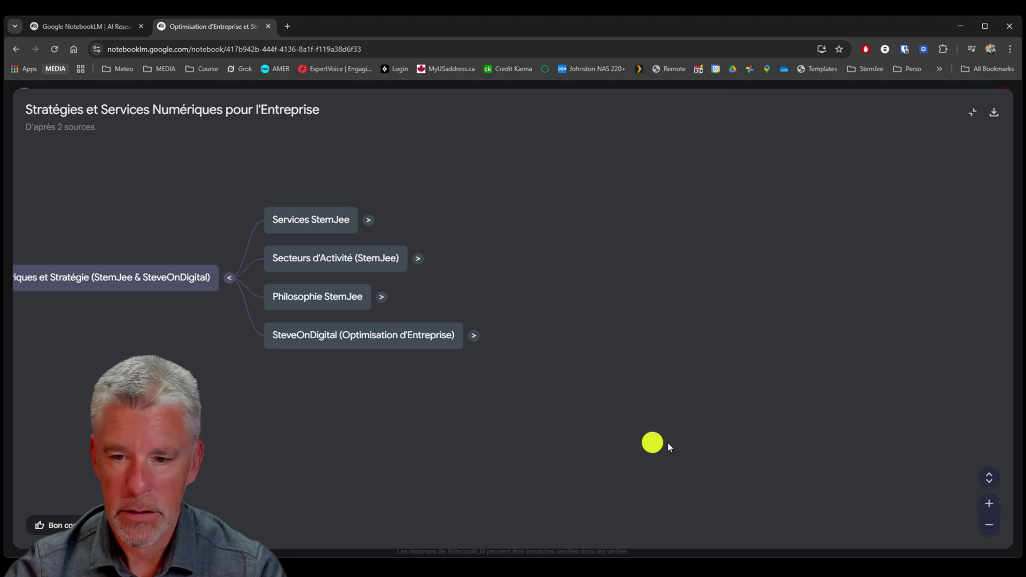
Explore the mind map's Services StemJee branch by expanding Stratégie, Développement and Marketing, and collapse the branch again
left_click(989, 525)
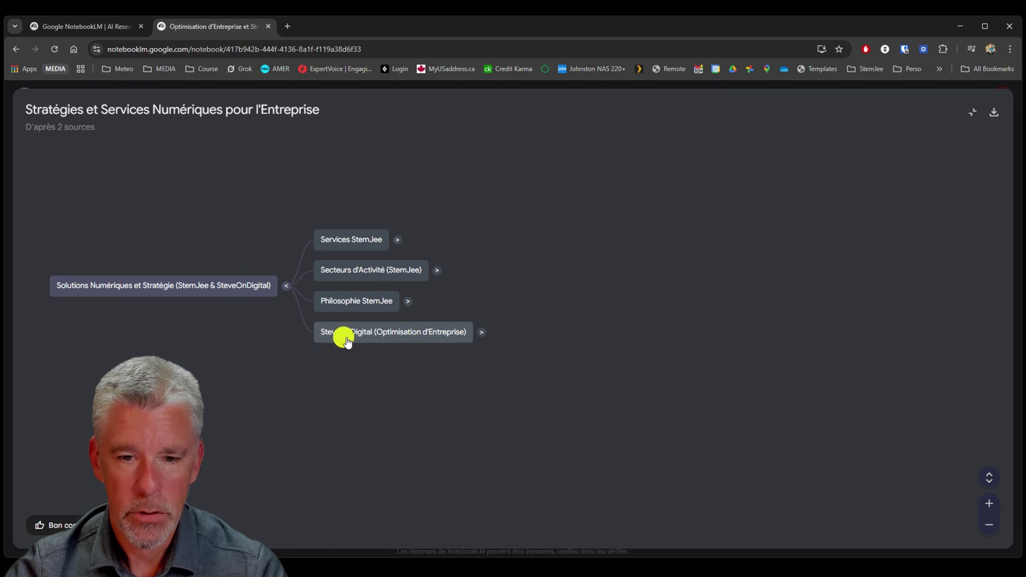
left_click(400, 242)
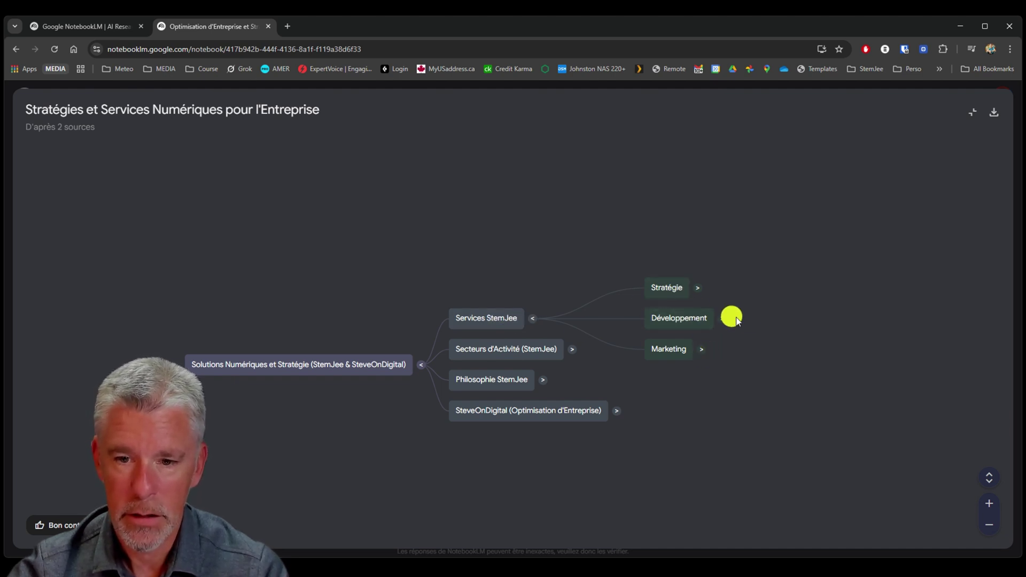
left_click(698, 288)
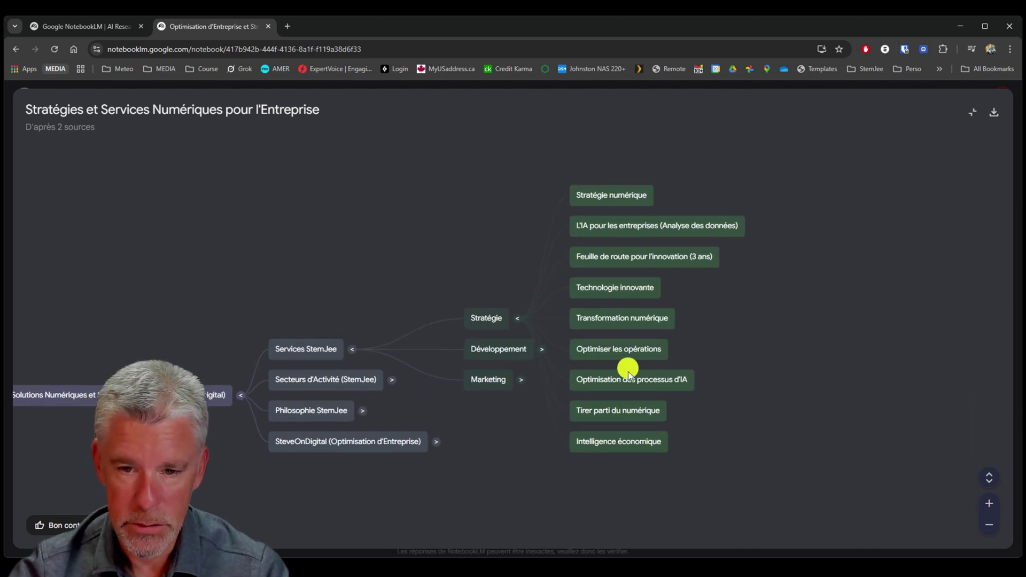
left_click(517, 318)
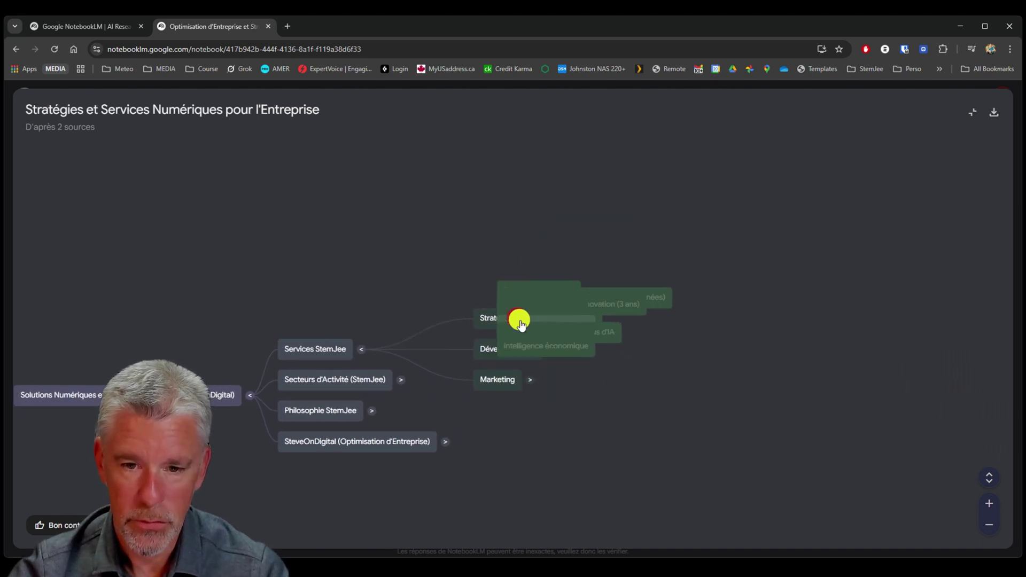
left_click(564, 350)
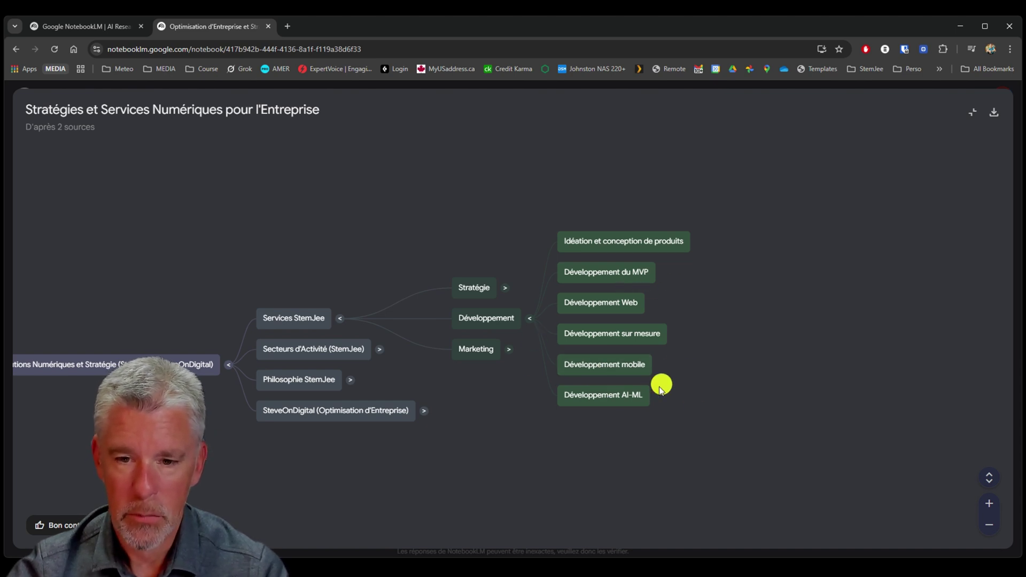
left_click(515, 352)
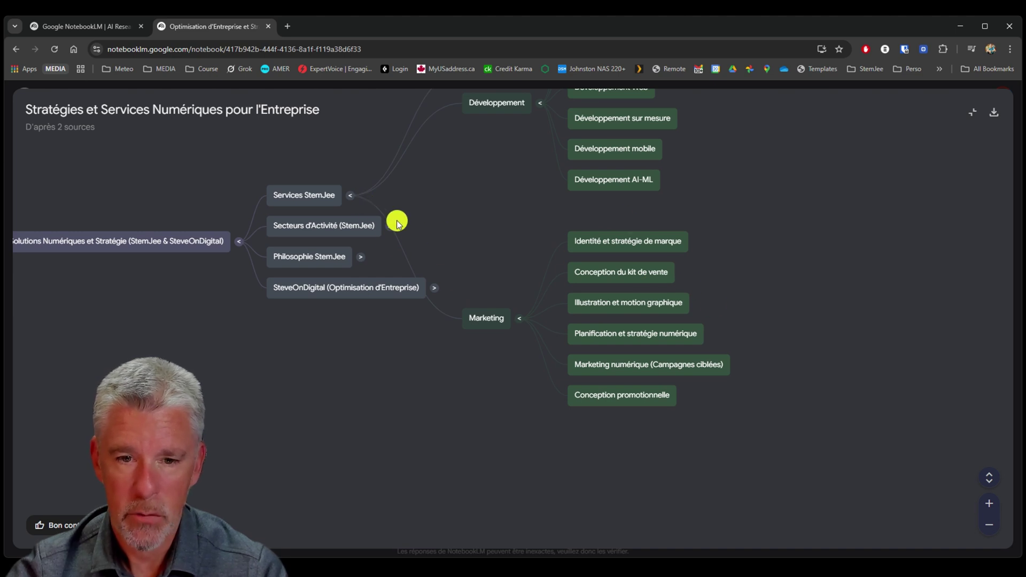
left_click(350, 199)
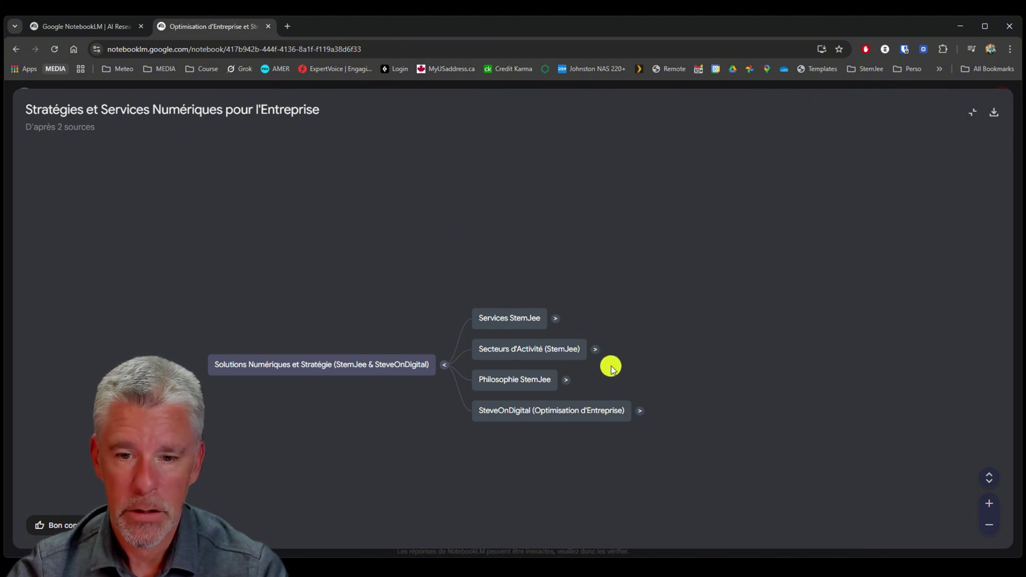
Expand the Secteurs d'Activité (StemJee) branch to view its sectors, and close the mind map
left_click(595, 351)
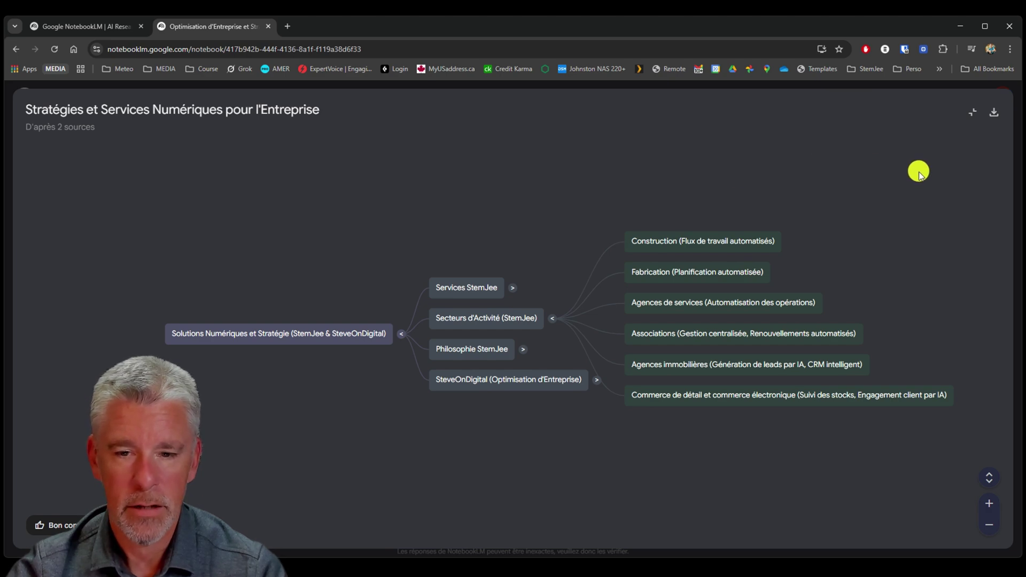
left_click(972, 112)
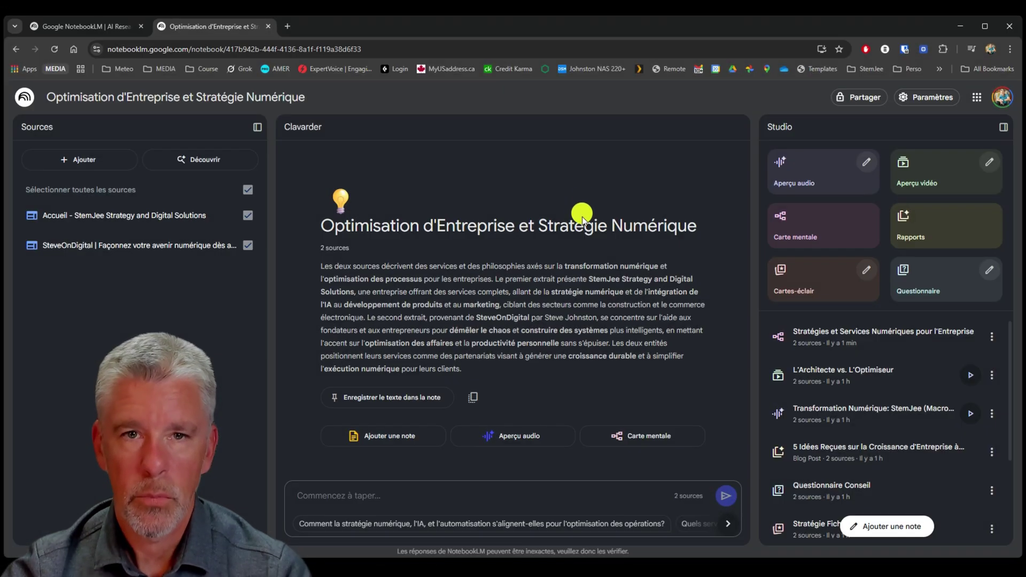
Review the standard and suggested report formats, and close the report creation dialog without choosing one
left_click(923, 229)
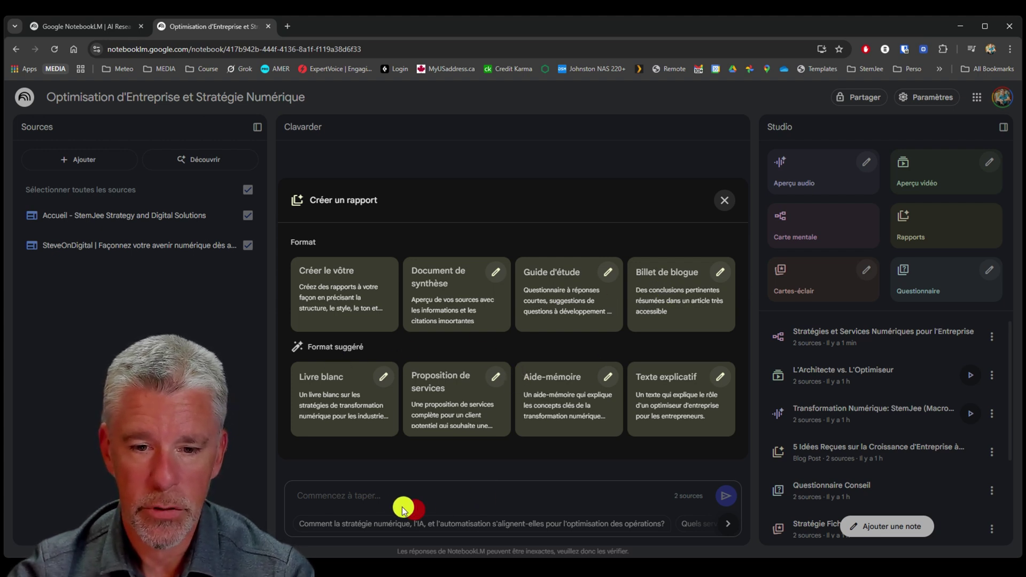
left_click(357, 500)
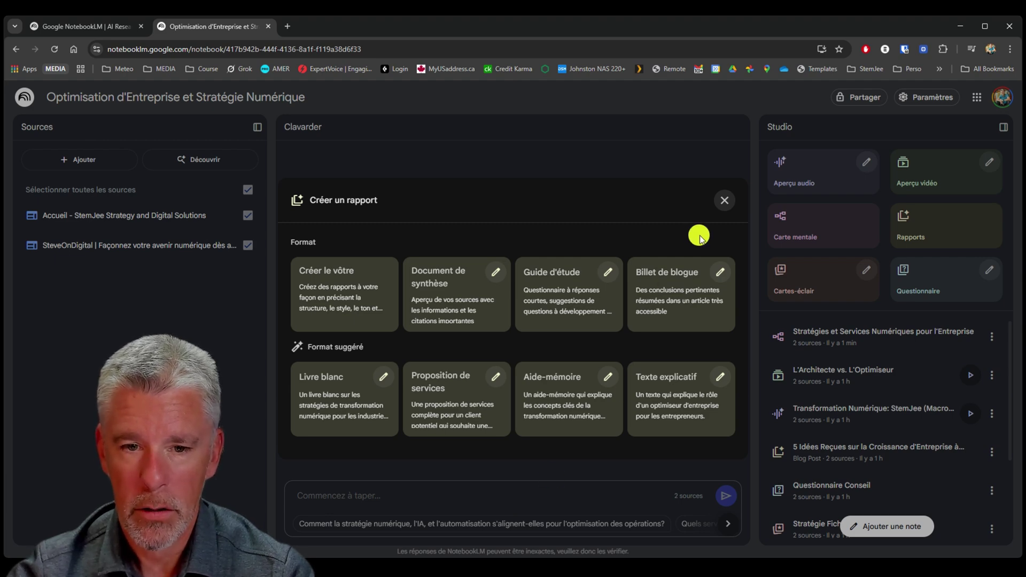
left_click(725, 201)
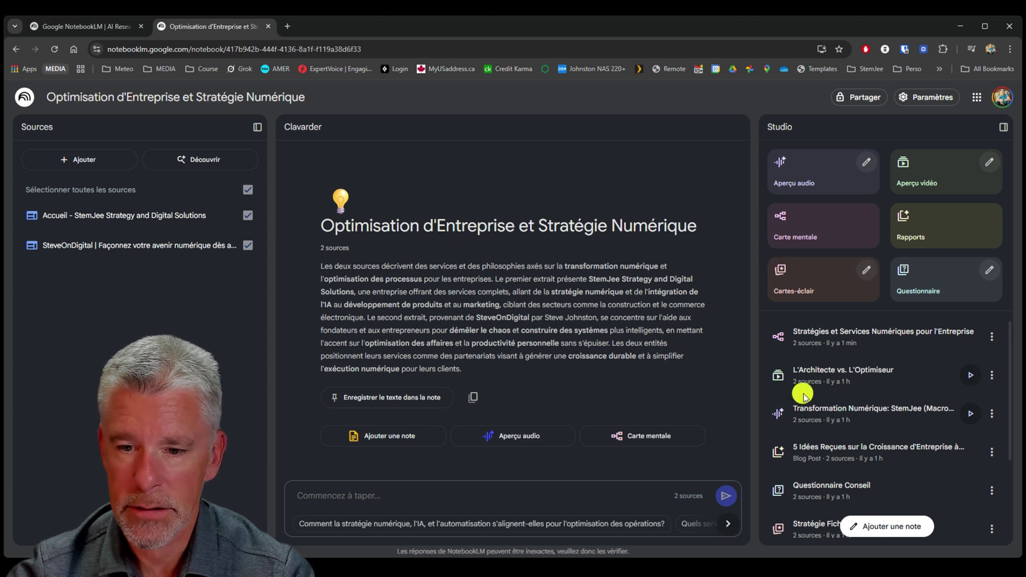
Open the report Synthèse d'Information : StemJee et SteveOnDigital, read through its summary, service table and company sections, and close it
scroll(801, 411, "down", 2)
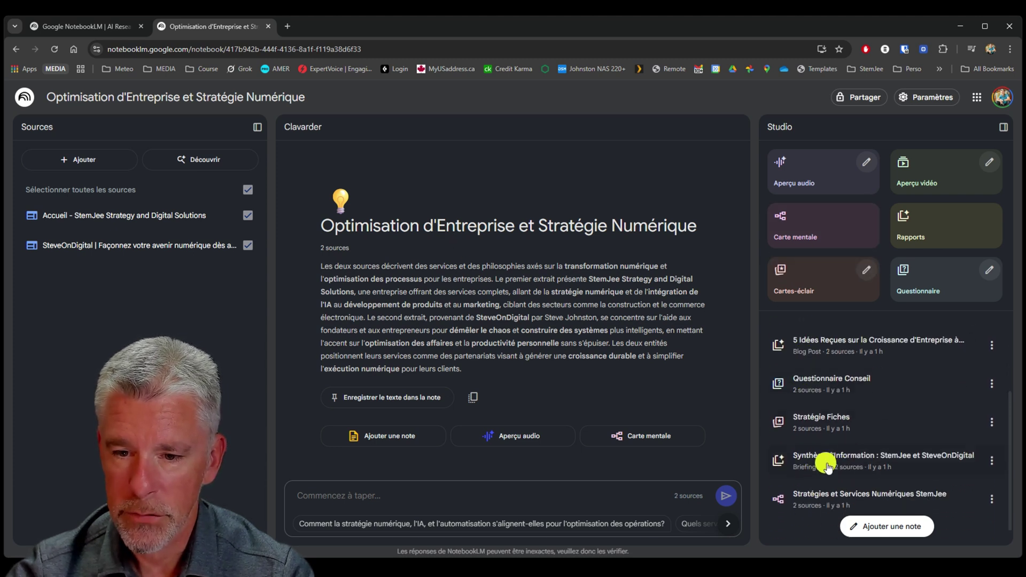
left_click(841, 465)
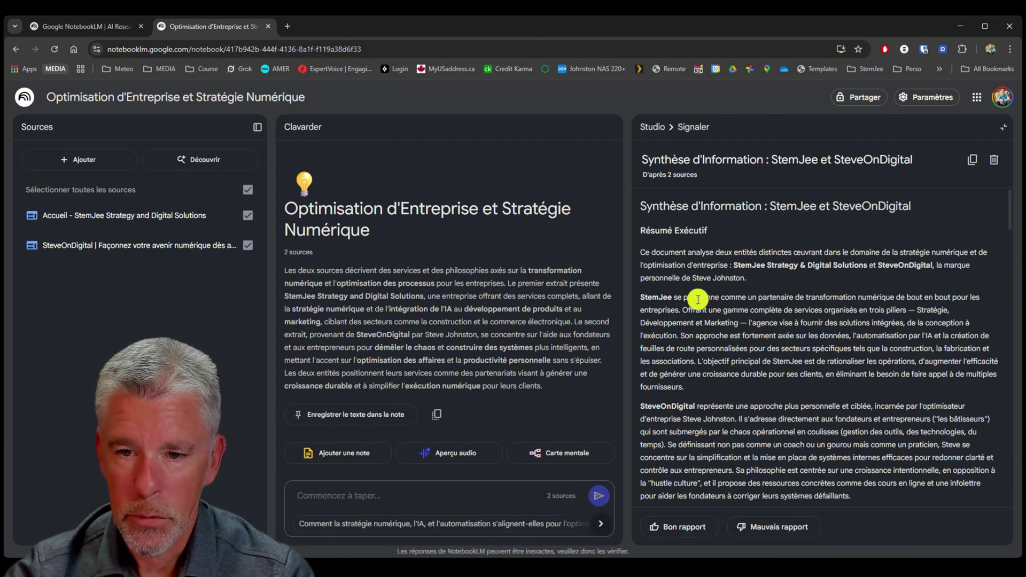
scroll(765, 301, "down", 3)
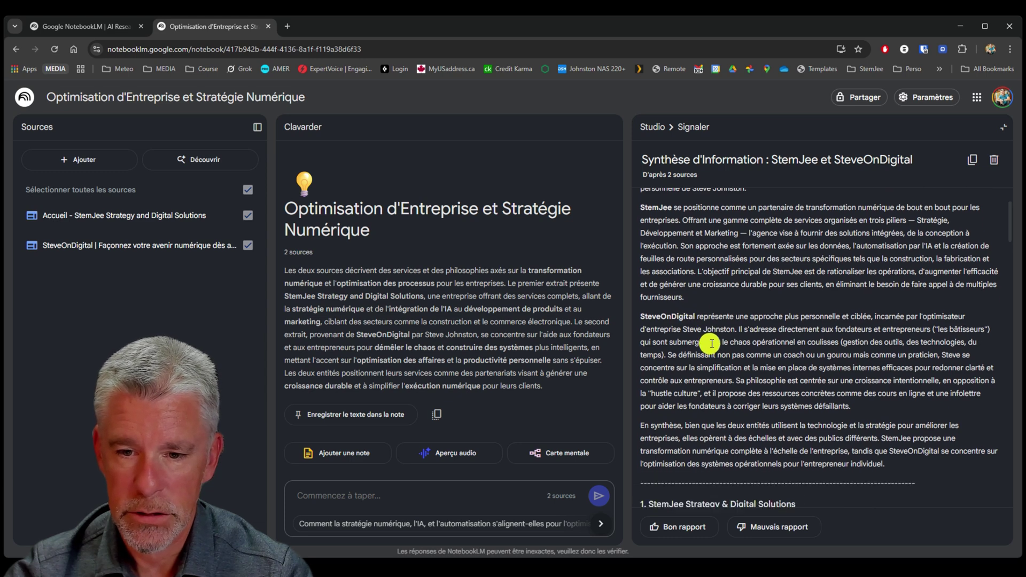
scroll(745, 346, "down", 1)
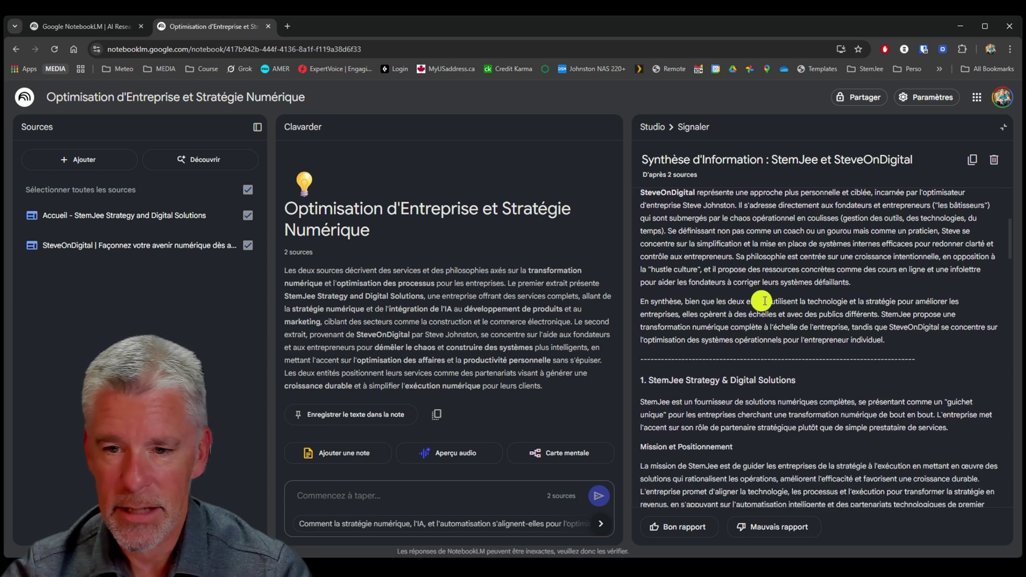
scroll(791, 310, "down", 7)
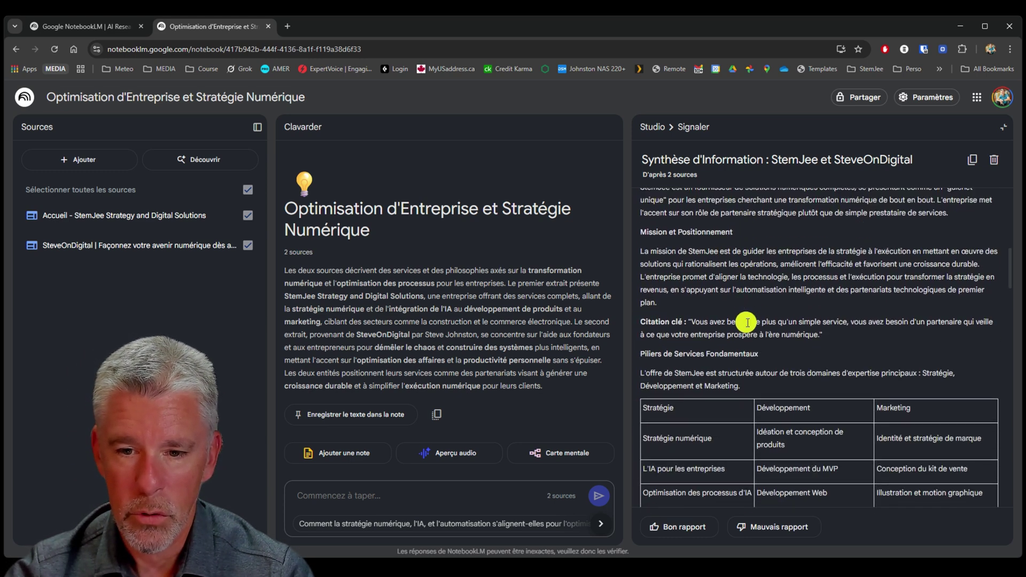
scroll(748, 278, "up", 2)
scroll(721, 273, "down", 2)
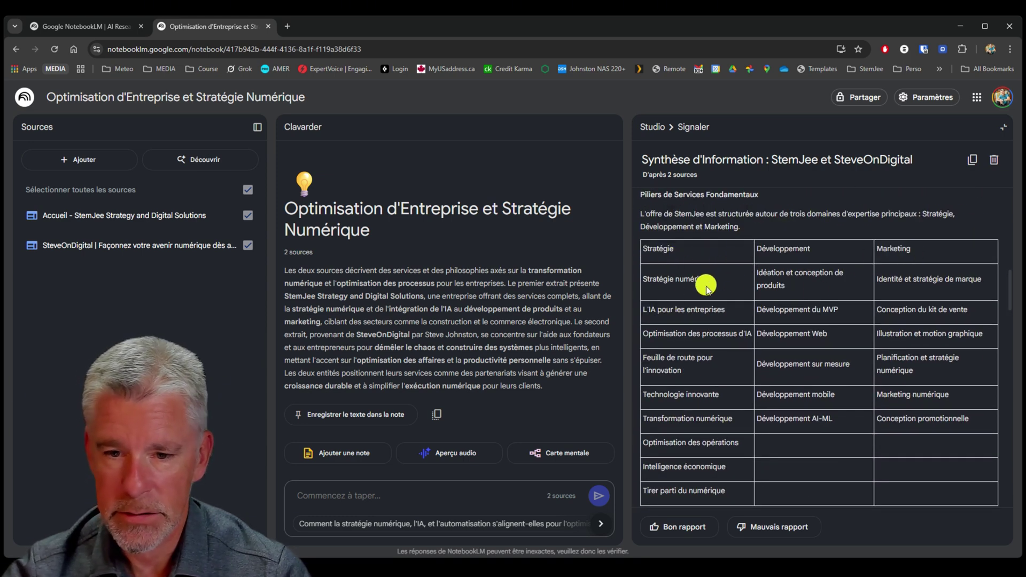
scroll(834, 374, "down", 8)
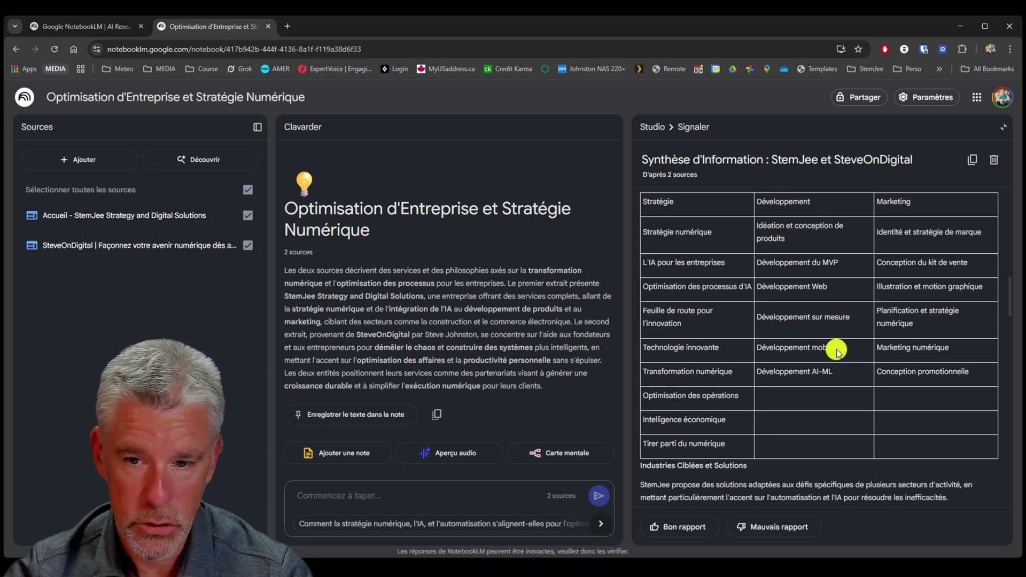
scroll(689, 342, "down", 2)
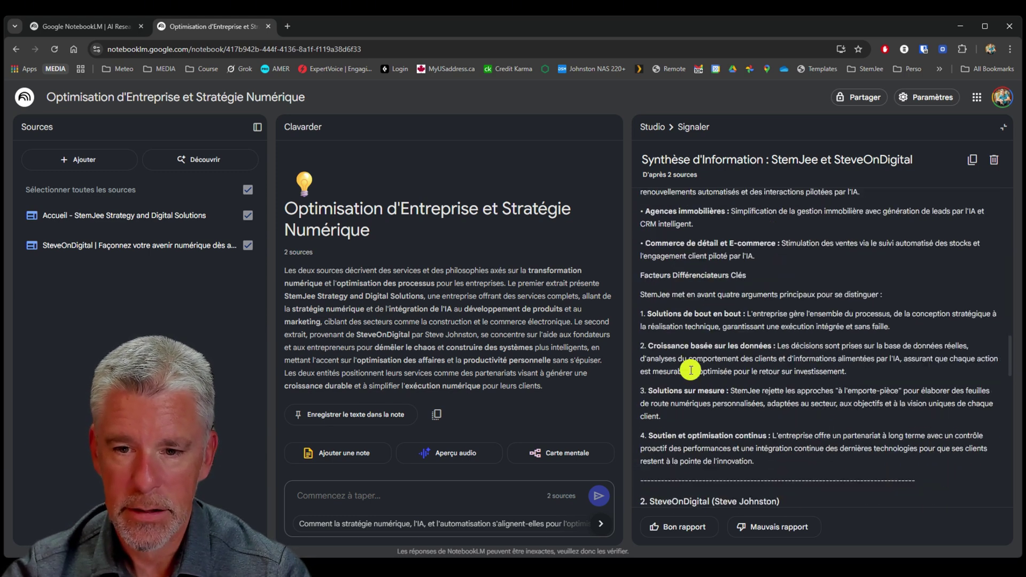
scroll(687, 372, "down", 5)
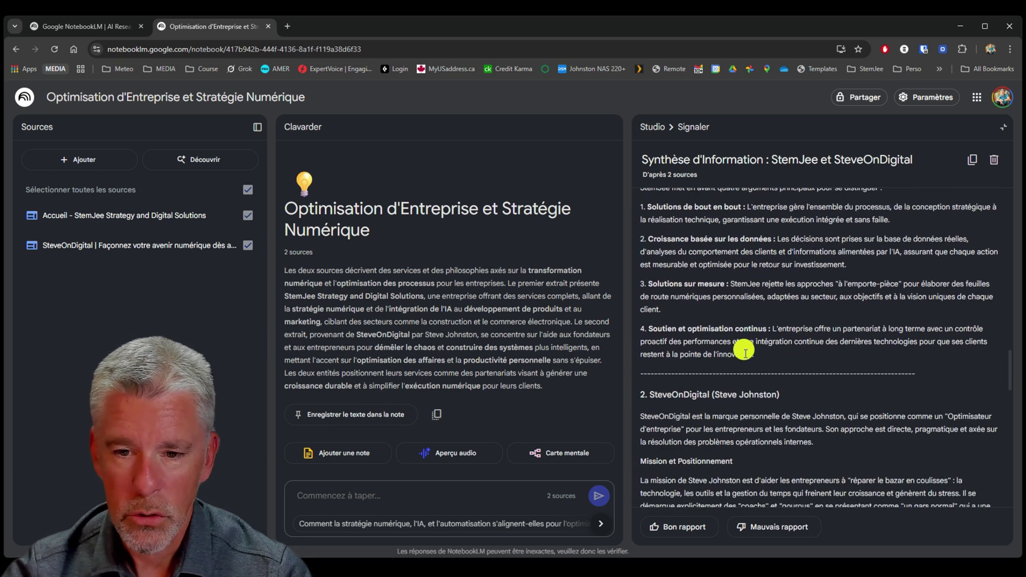
scroll(753, 364, "down", 10)
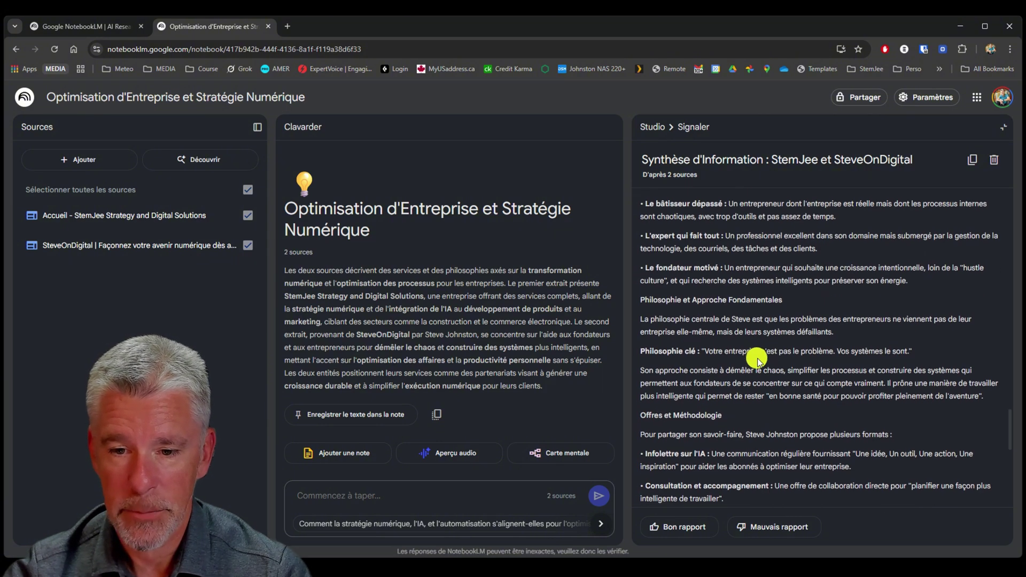
scroll(791, 342, "up", 8)
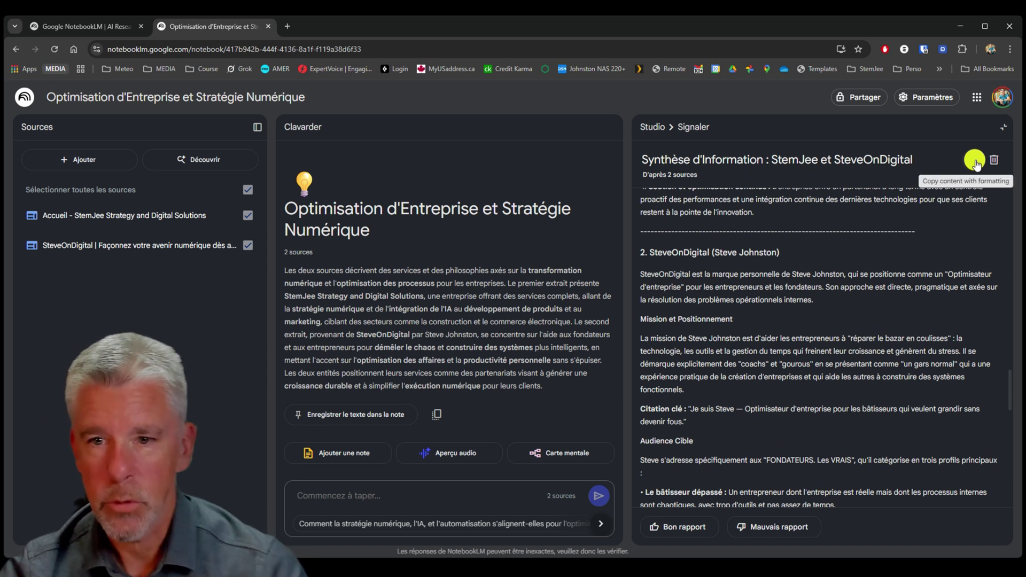
left_click(1003, 129)
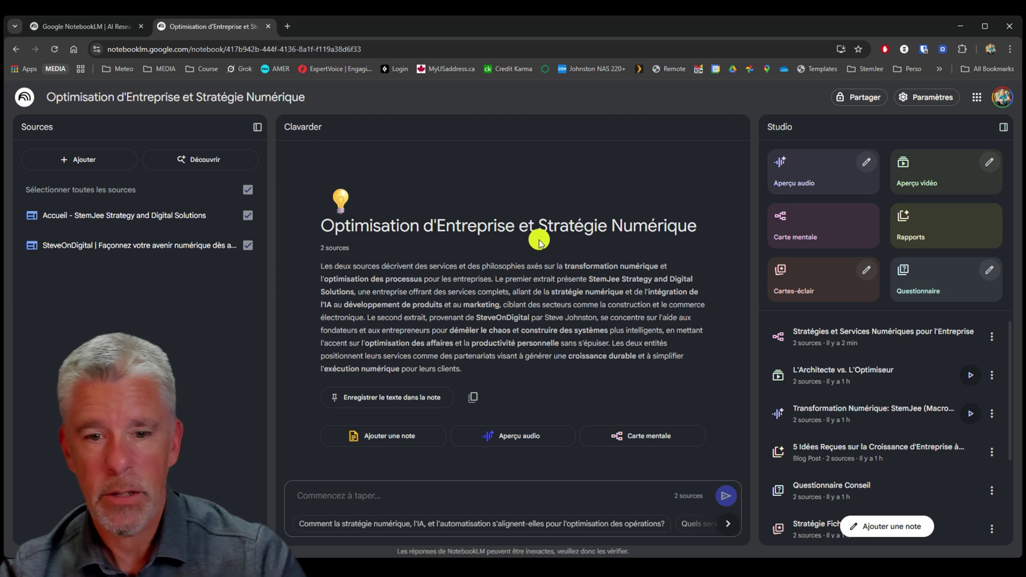
Look over the available report formats once more and dismiss them without creating a report
left_click(937, 219)
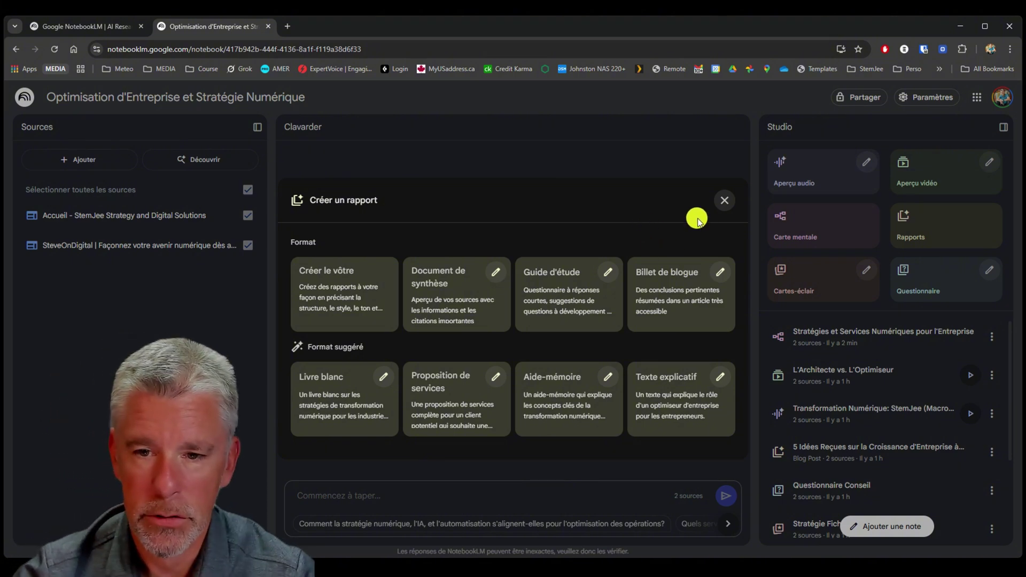
left_click(725, 200)
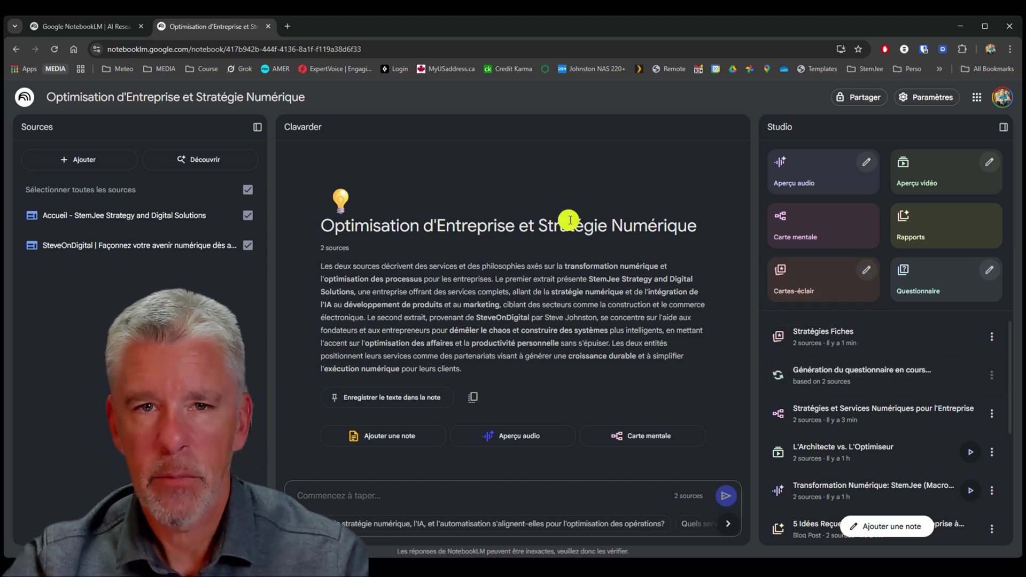
Open the Stratégies Fiches flashcards in the enlarged view and reveal the answer on the first card
left_click(845, 341)
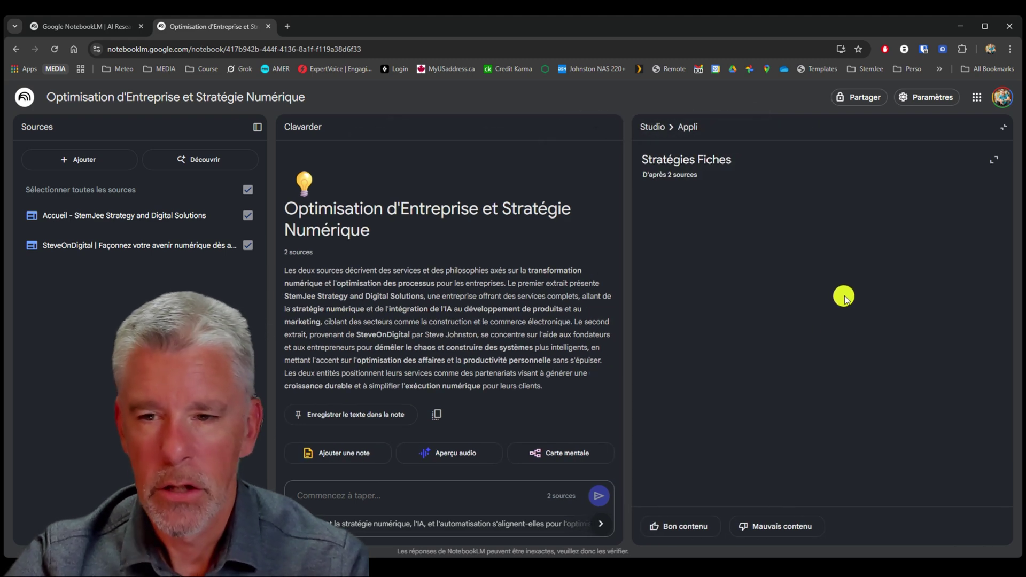
left_click(993, 160)
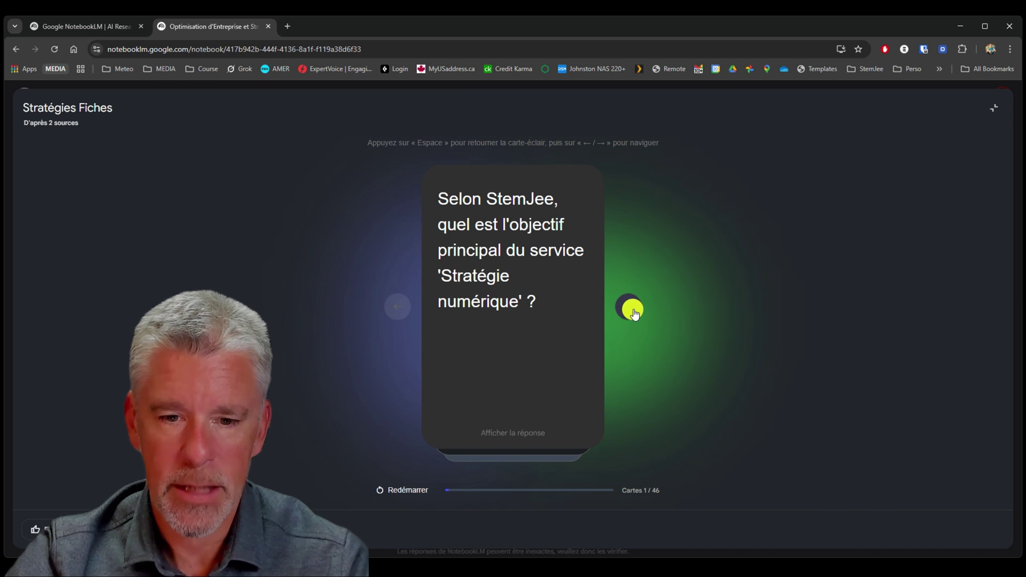
left_click(517, 434)
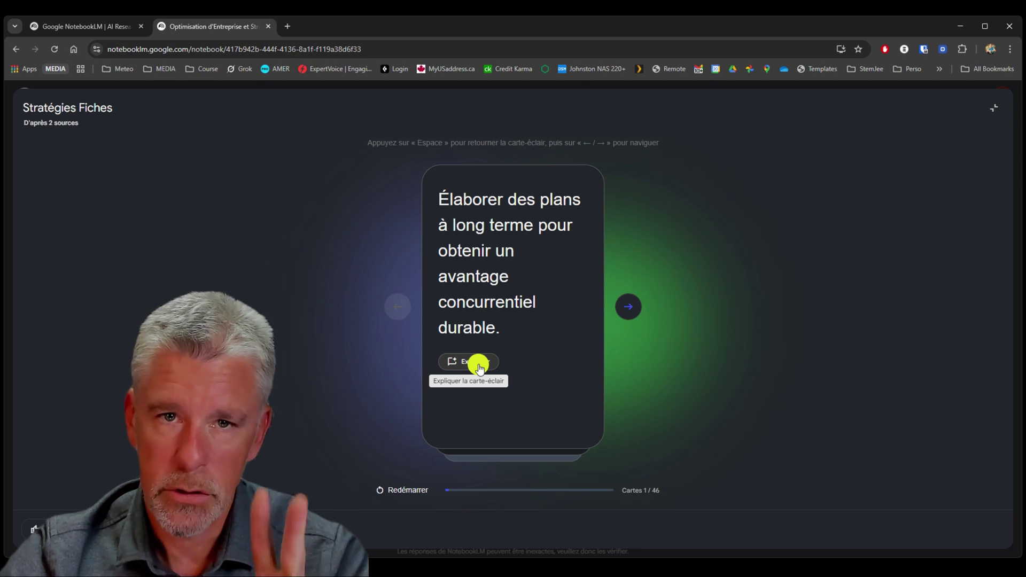
Browse the flashcards up to card 4, revealing the answer on the second card, and close the Stratégies Fiches deck
left_click(629, 308)
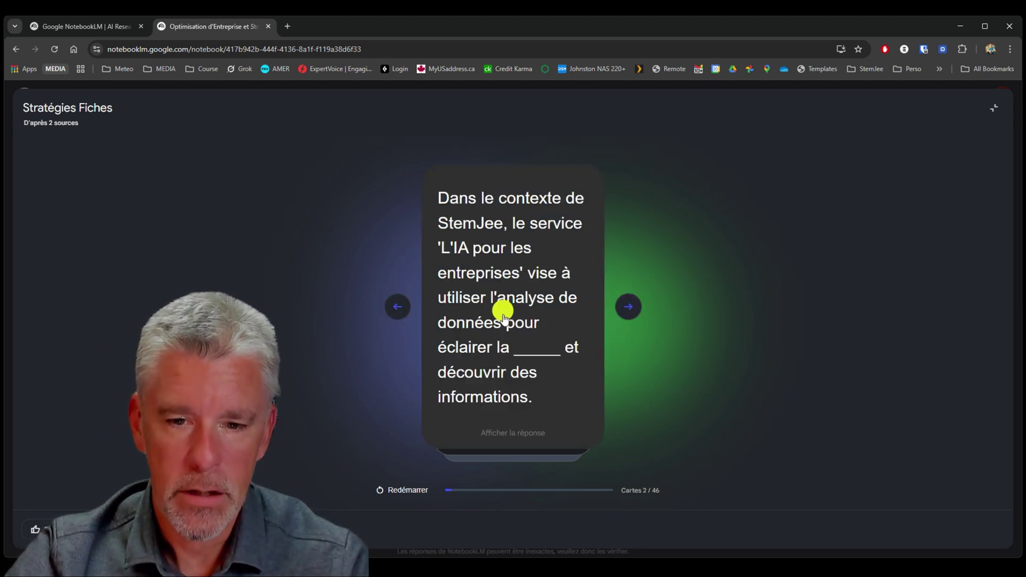
left_click(525, 434)
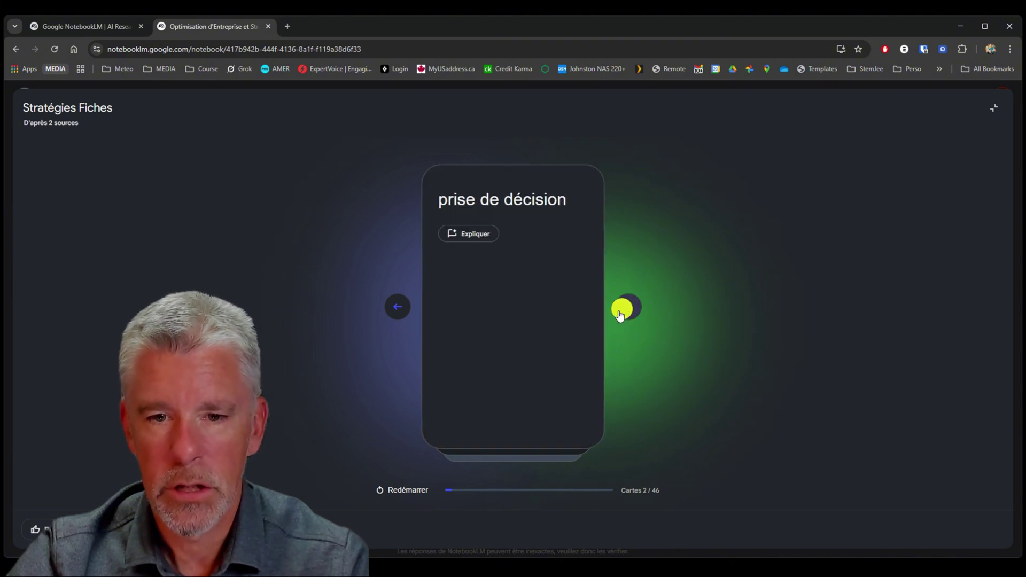
left_click(639, 303)
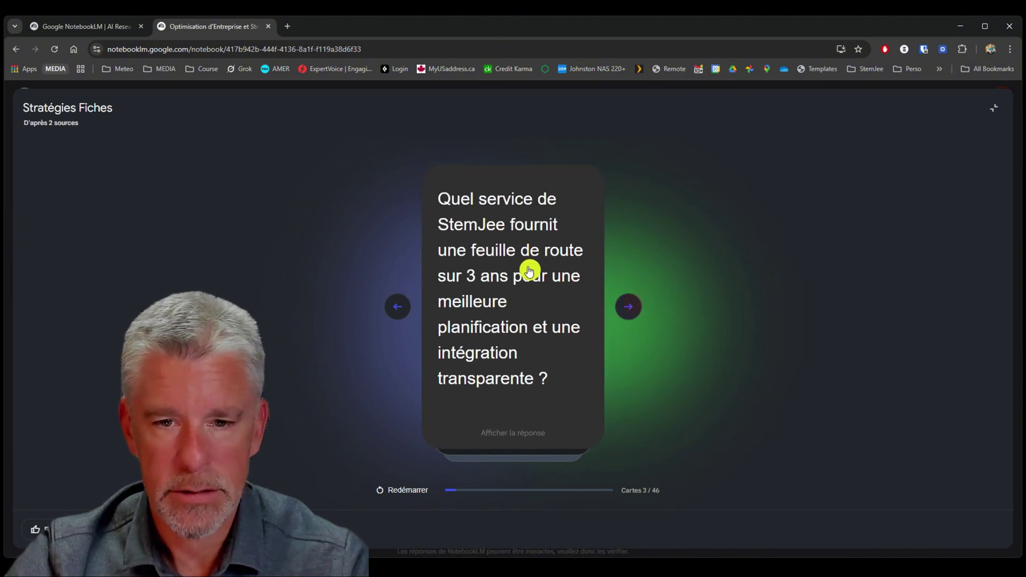
left_click(628, 306)
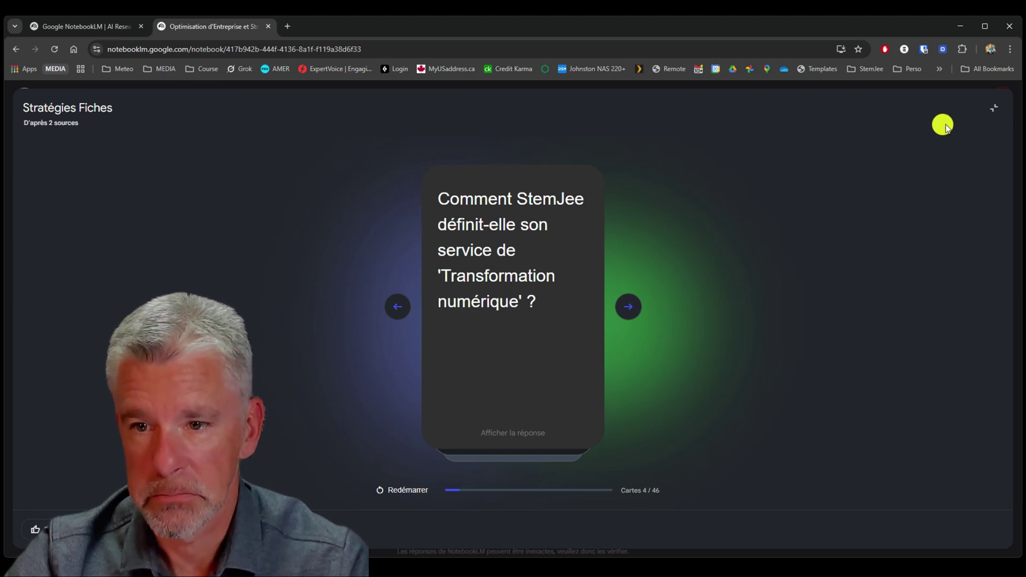
left_click(994, 107)
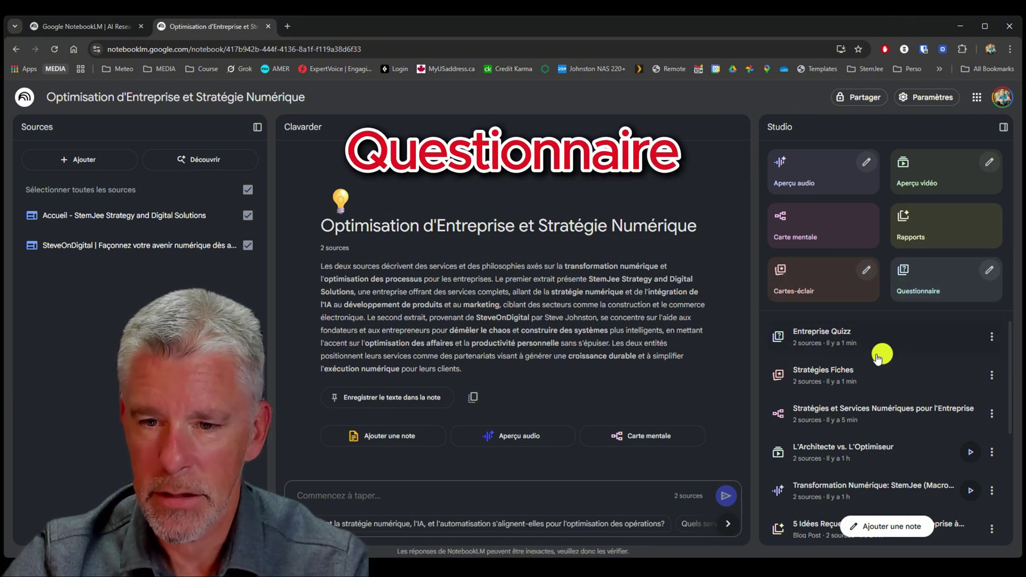
Open Entreprise Quizz, answer question 1 with option B, review the answer feedback, and advance to question 2
left_click(830, 342)
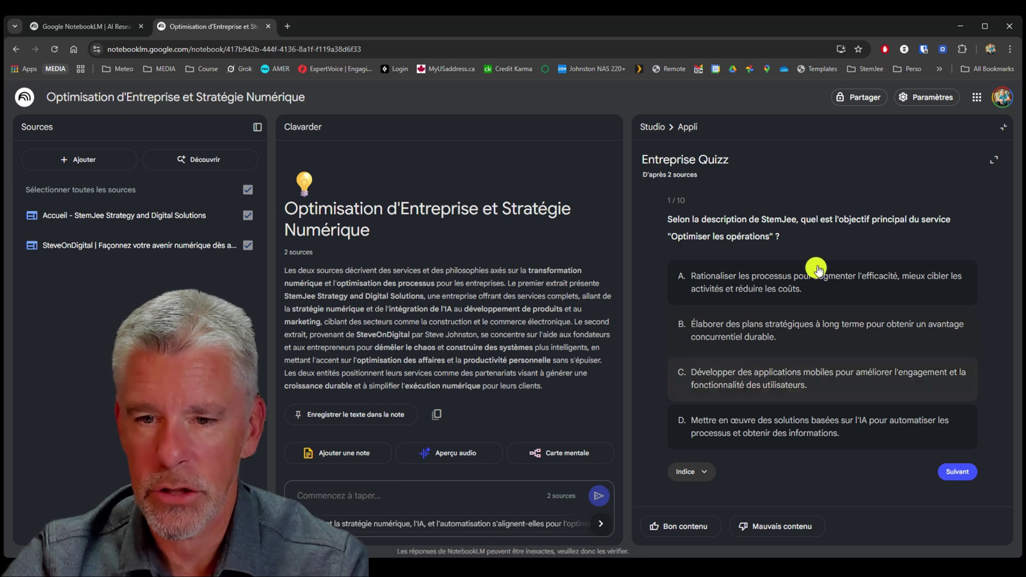
left_click(823, 331)
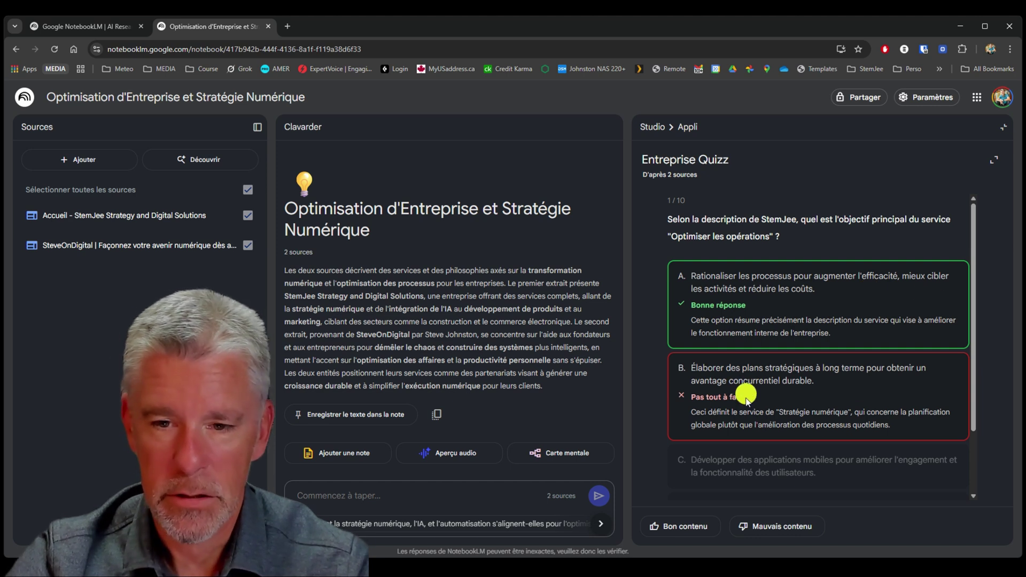
scroll(821, 372, "down", 2)
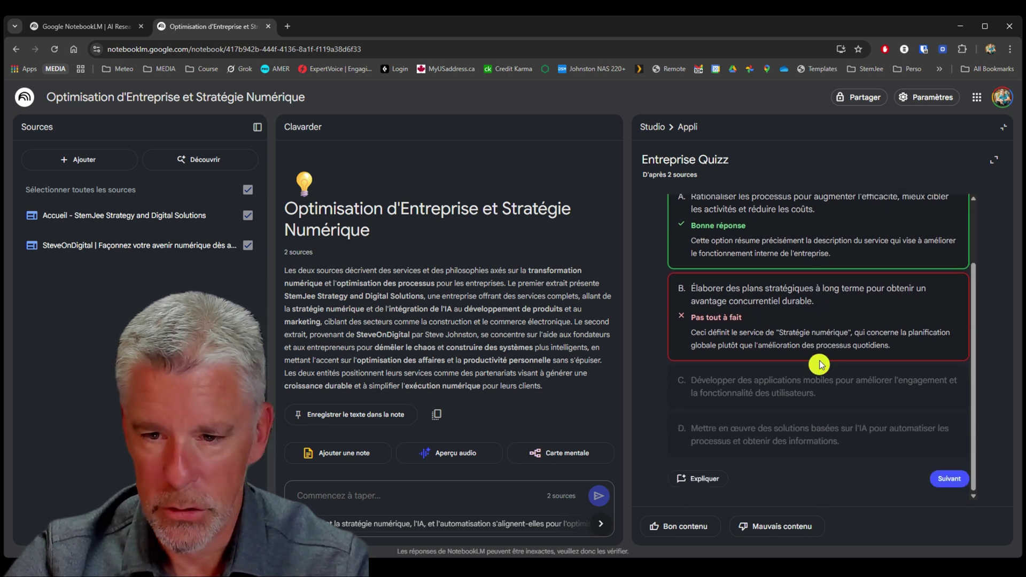
left_click(930, 481)
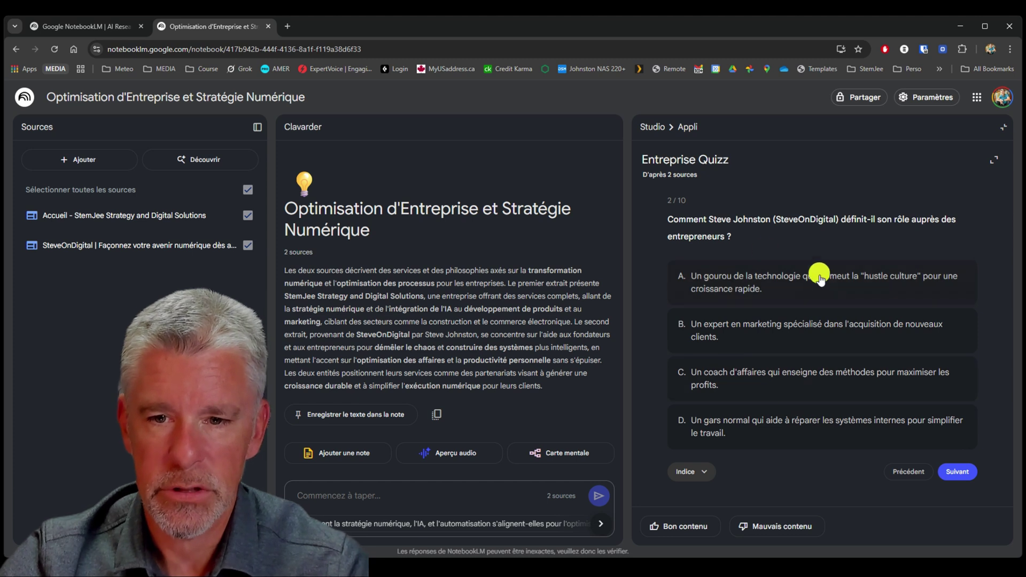